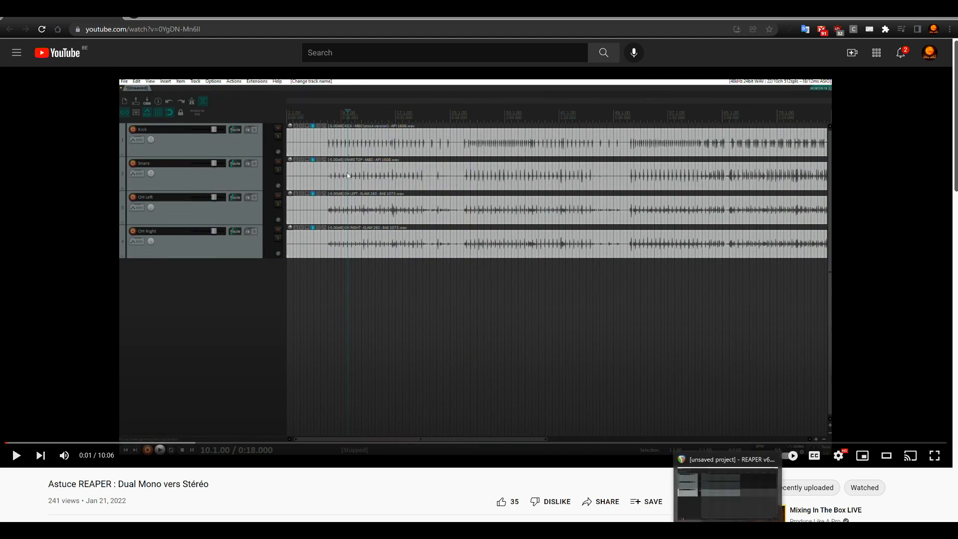
# Switch to REAPER and play back the soloed stereo Overhead track from bar 16.
pyautogui.click(728, 530)
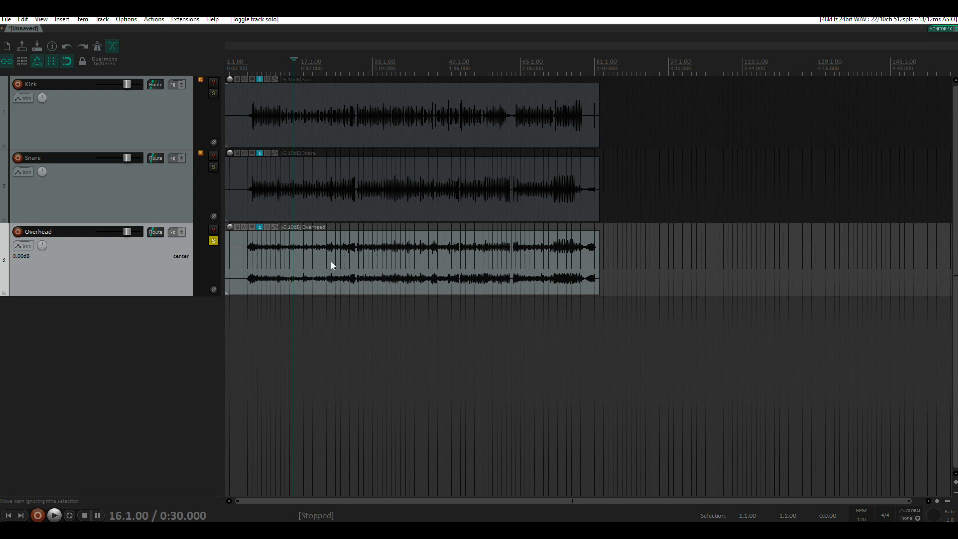
pyautogui.press('space')
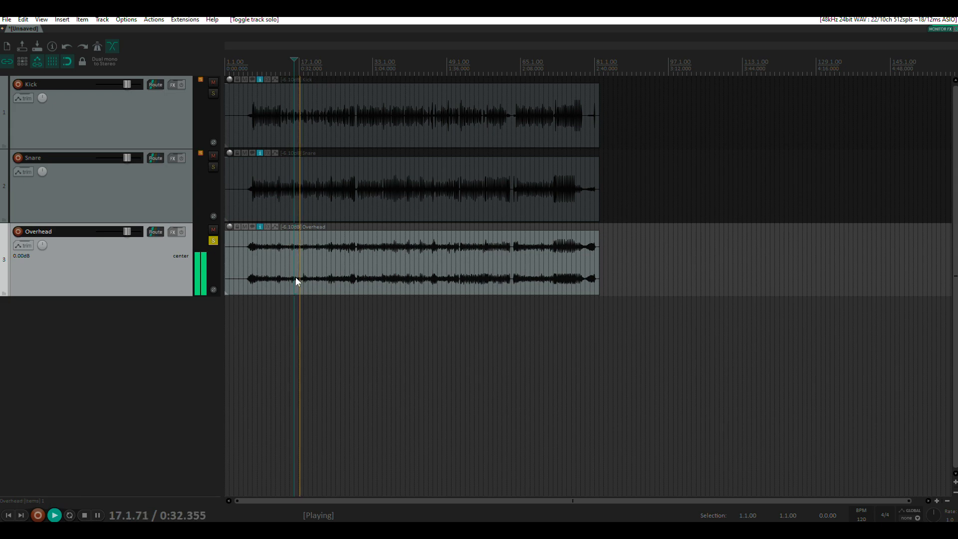
pyautogui.press('space')
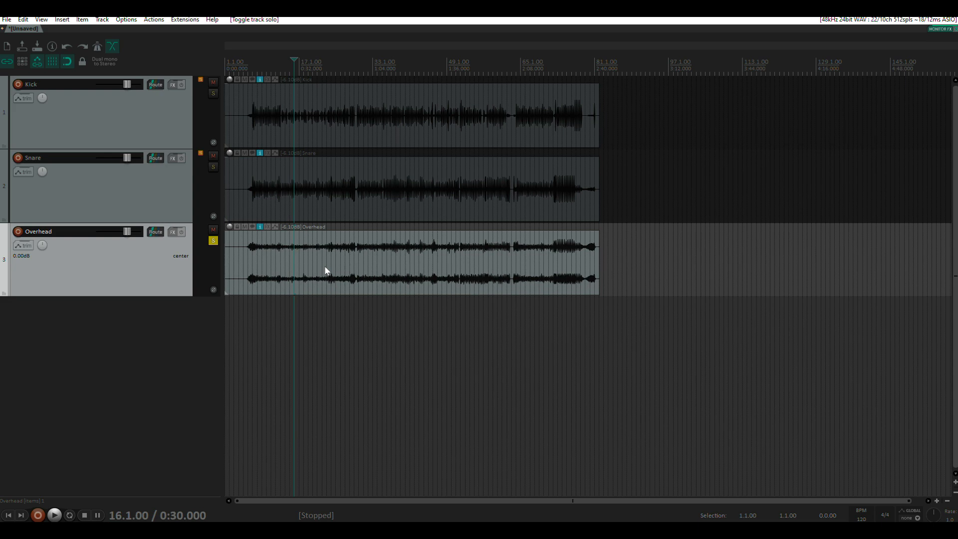
# Duplicate the stereo Overhead track together with its item.
pyautogui.rightClick(175, 261)
pyautogui.click(184, 284)
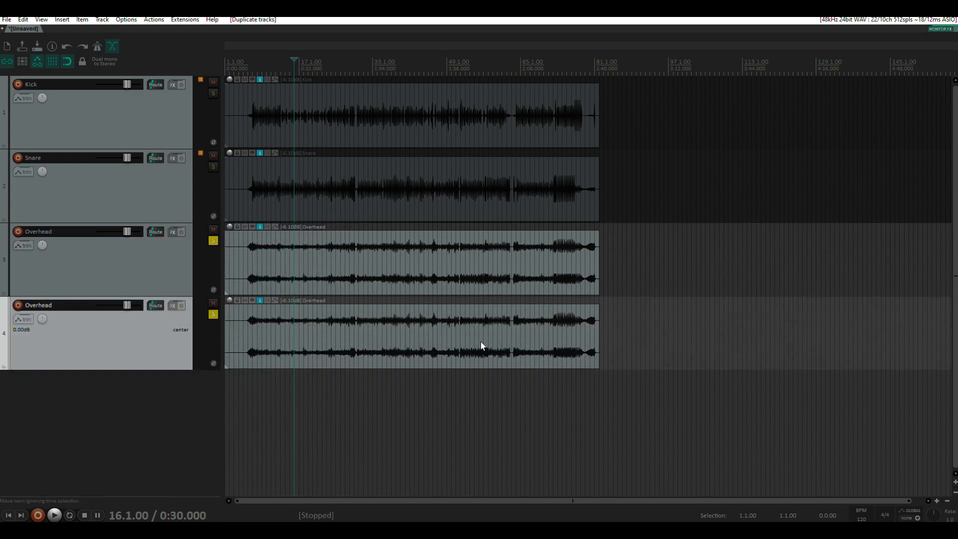
# Set the original Overhead item's channel mode to Mono (Left) and pan its track 100% left.
pyautogui.press('Up')
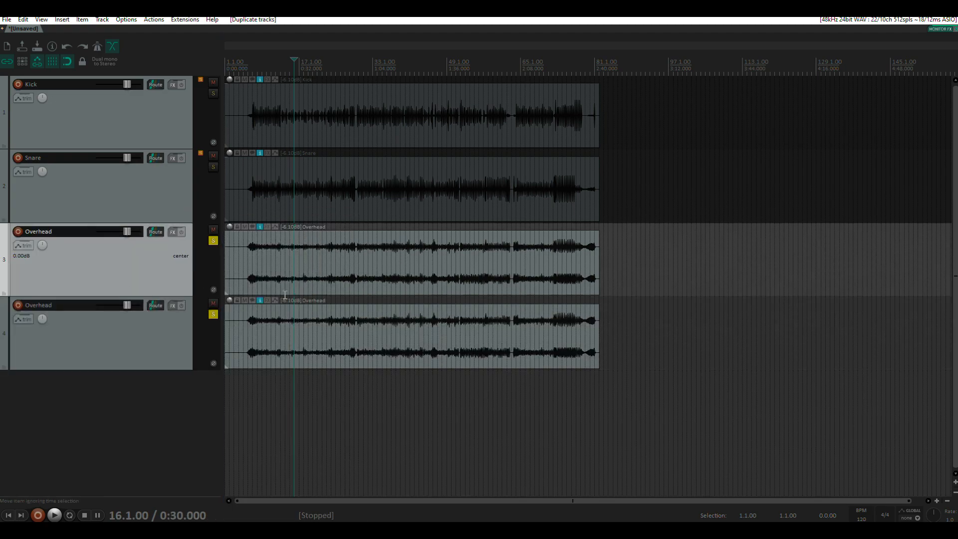
pyautogui.moveTo(261, 228)
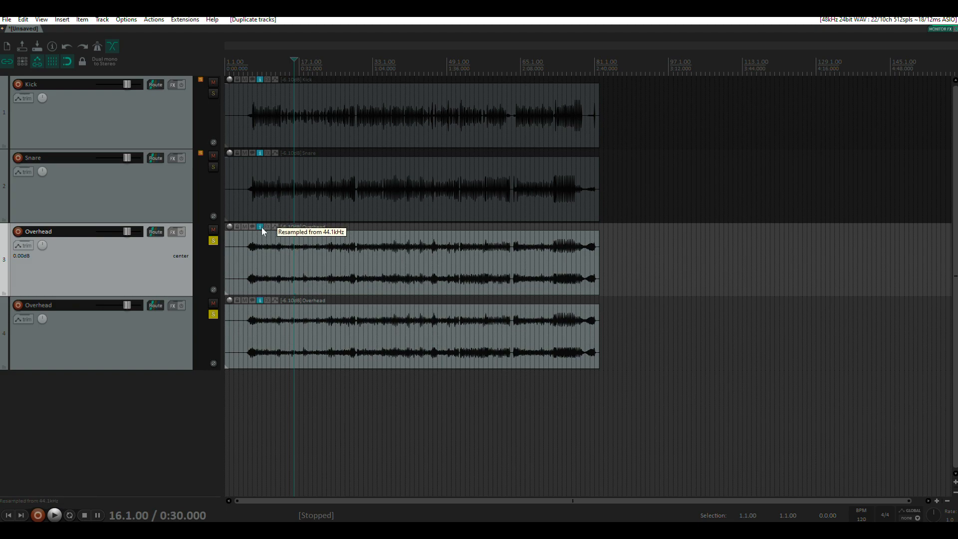
pyautogui.click(261, 227)
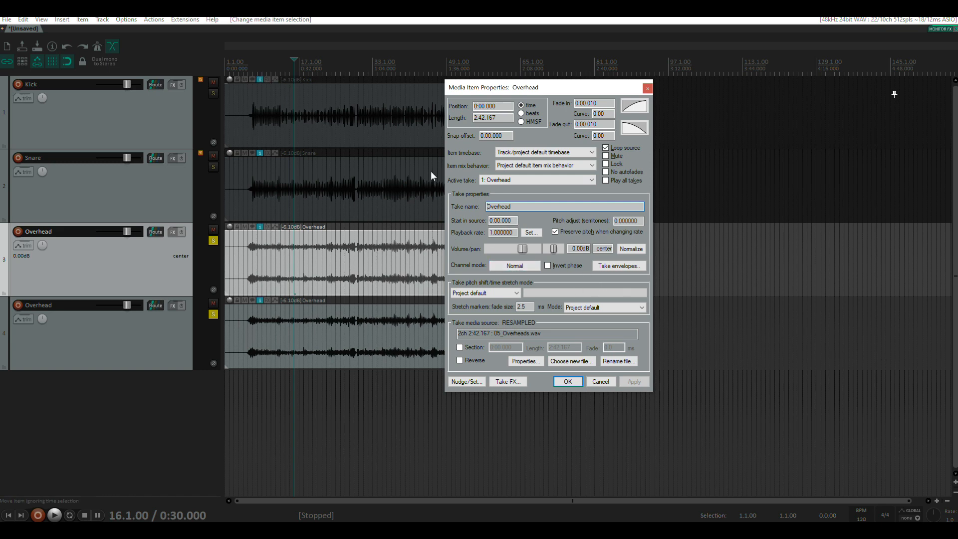
pyautogui.click(516, 266)
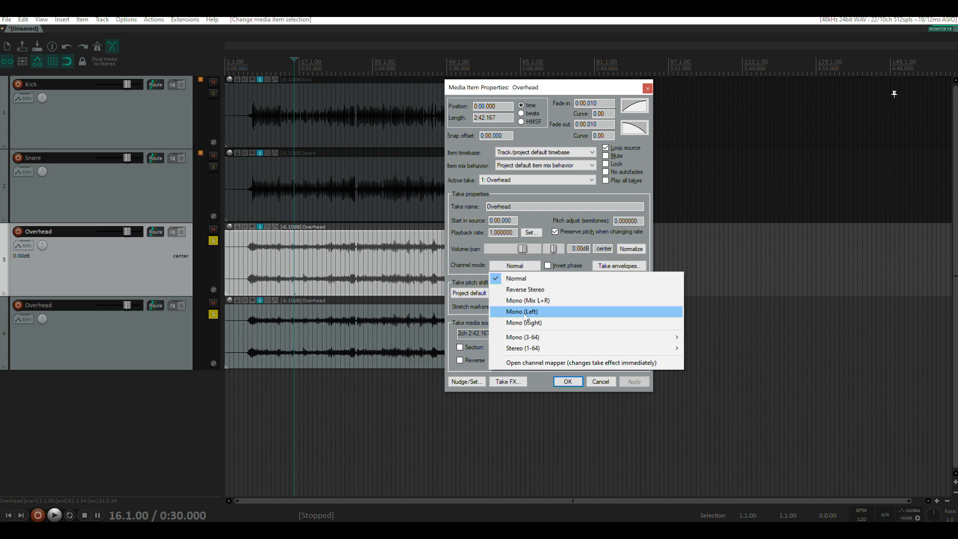
pyautogui.click(524, 313)
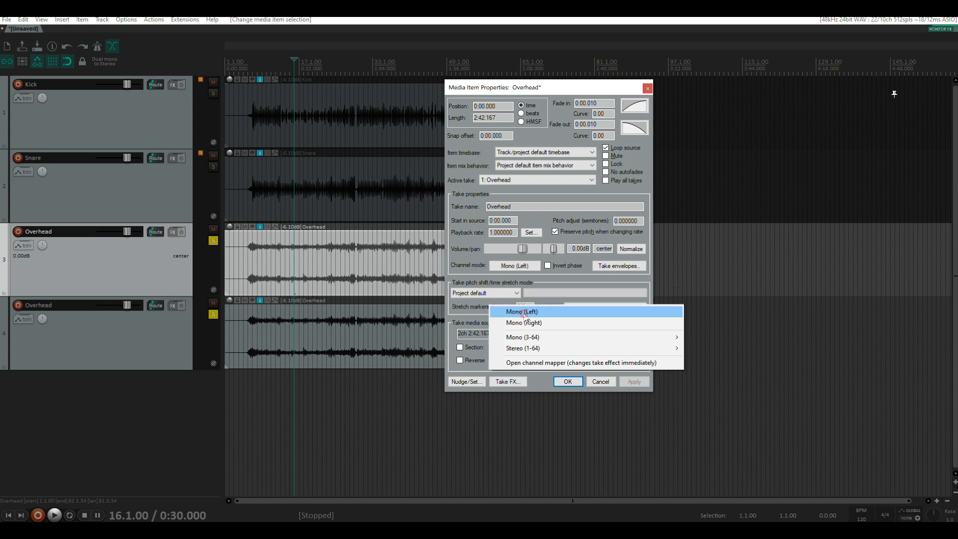
pyautogui.click(575, 384)
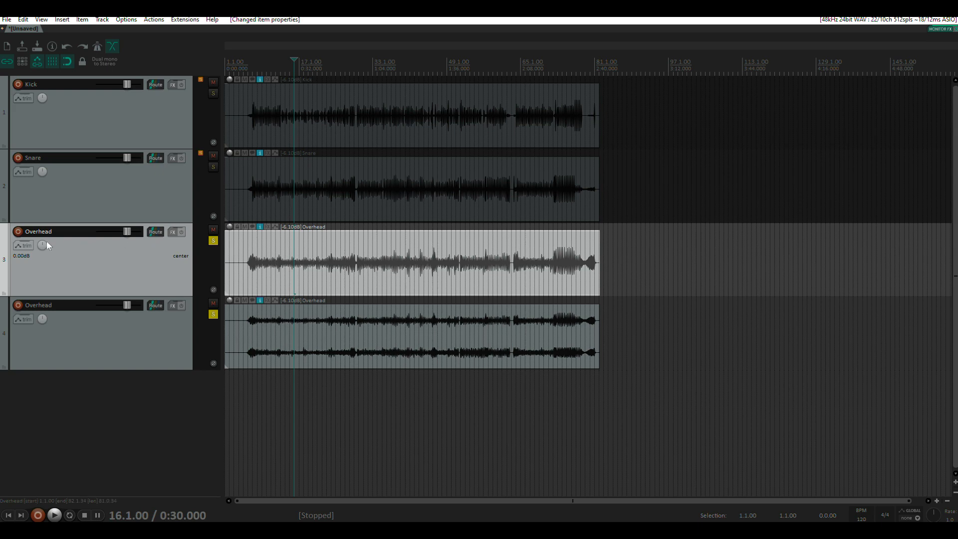
pyautogui.moveTo(47, 242); pyautogui.dragTo(47, 292)
# Set the duplicated Overhead item's channel mode to Mono (Right) and pan its track 100% right.
pyautogui.click(270, 309)
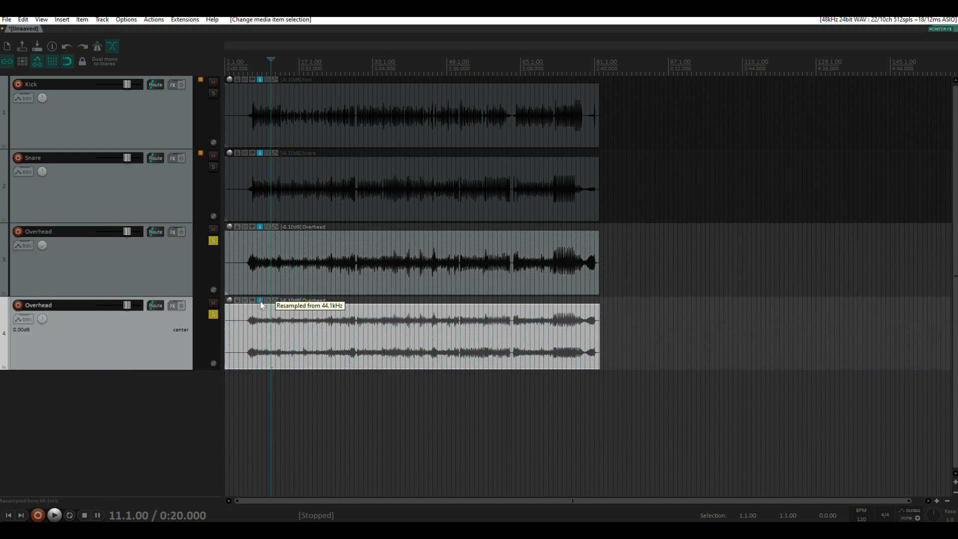
pyautogui.click(259, 301)
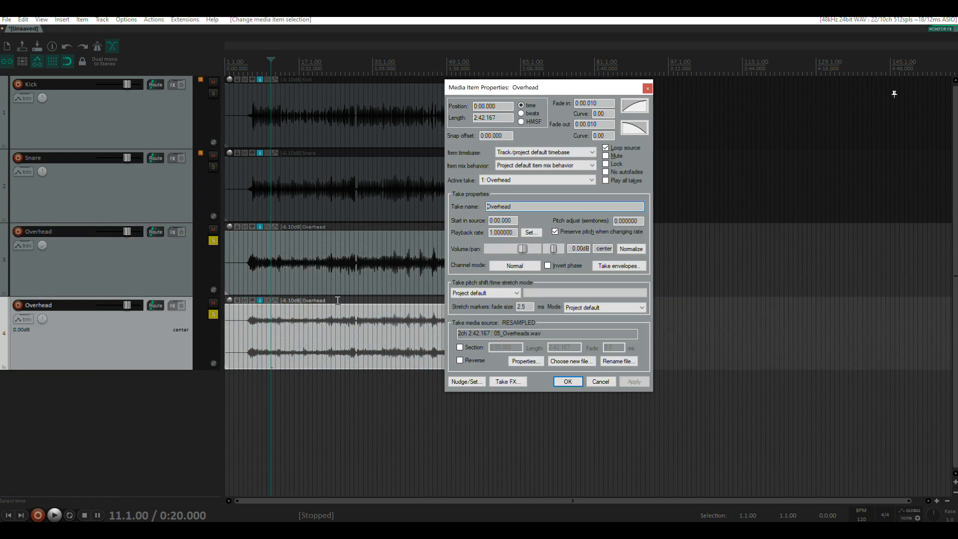
pyautogui.click(514, 269)
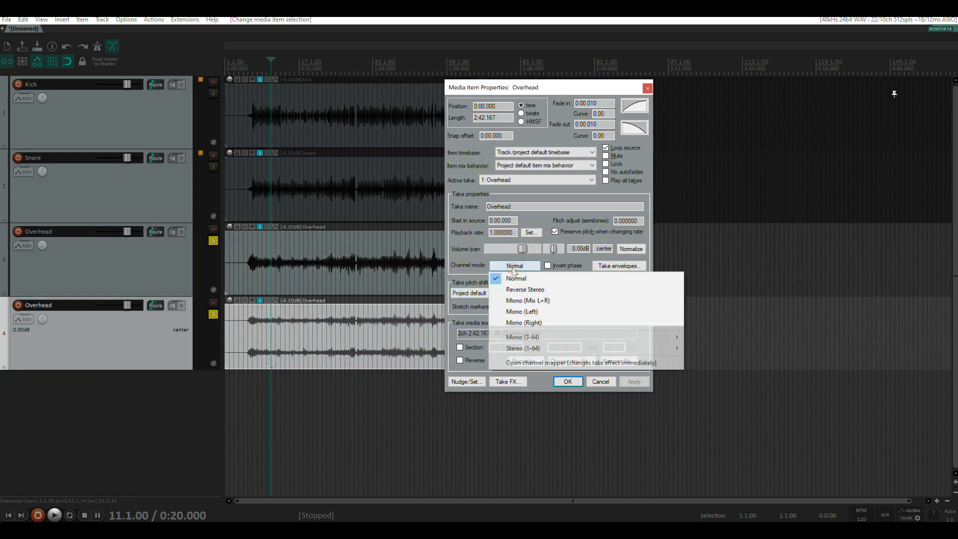
pyautogui.click(520, 323)
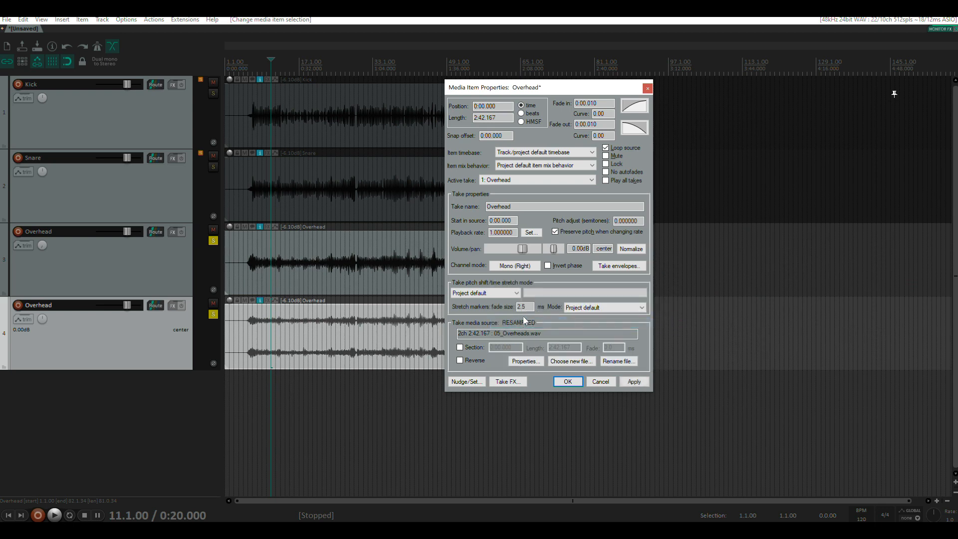
pyautogui.click(568, 382)
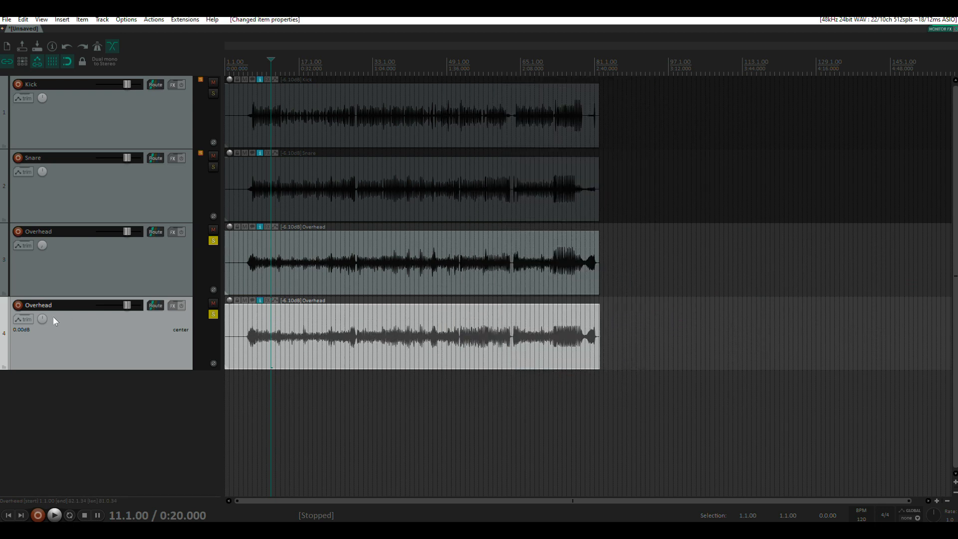
pyautogui.moveTo(43, 318); pyautogui.dragTo(42, 289)
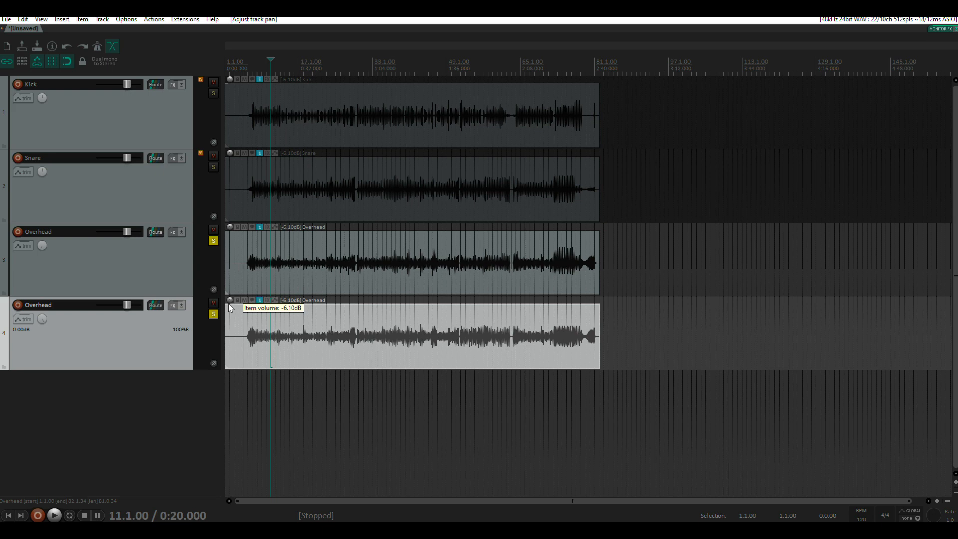
# Play back the two hard-panned mono Overhead tracks together.
pyautogui.press('space')
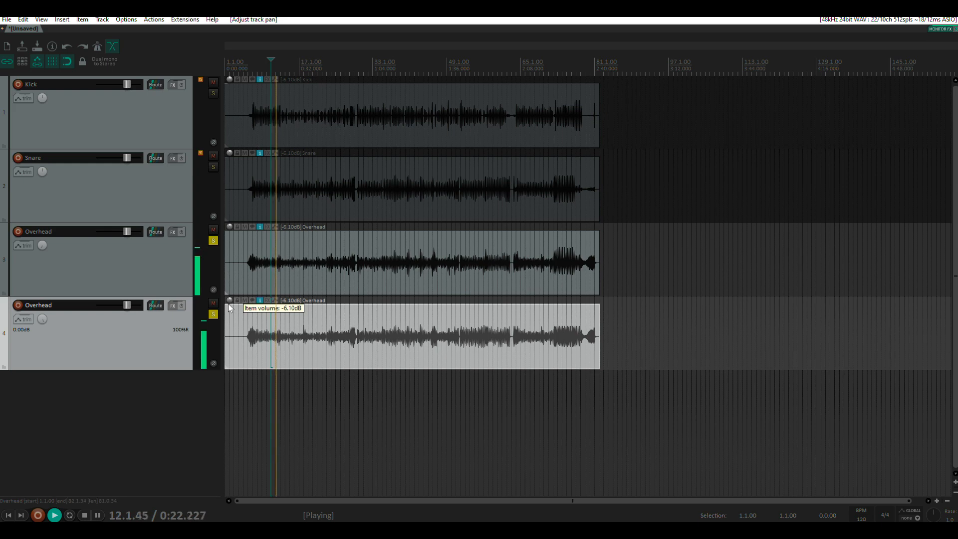
pyautogui.press('space')
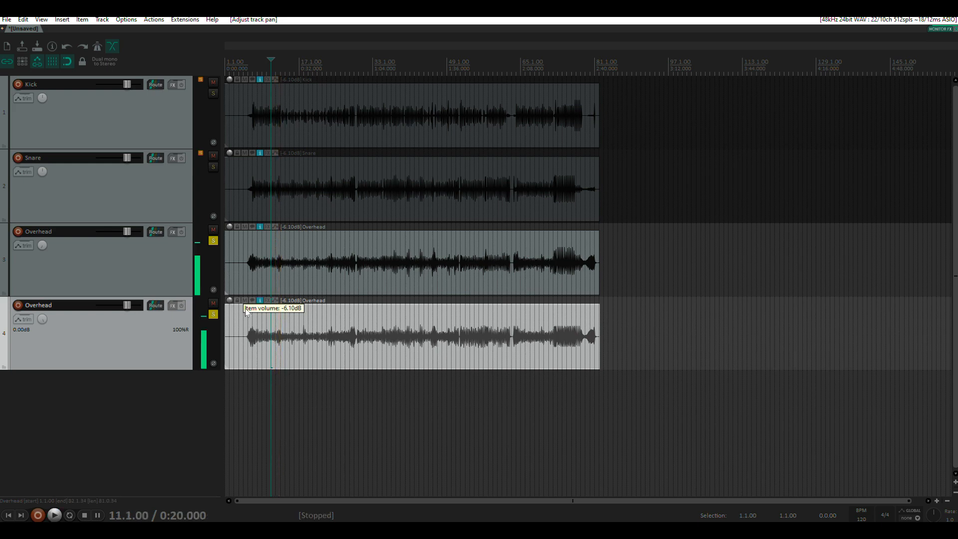
# Add the suffix .L to the left-panned Overhead track's name with the ReaConsole command "z .L".
pyautogui.click(132, 279)
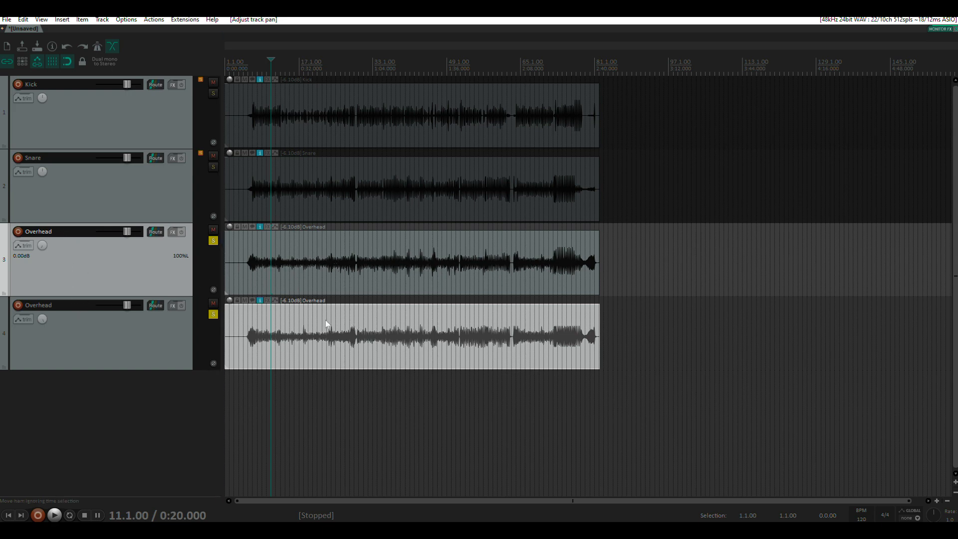
pyautogui.click(183, 20)
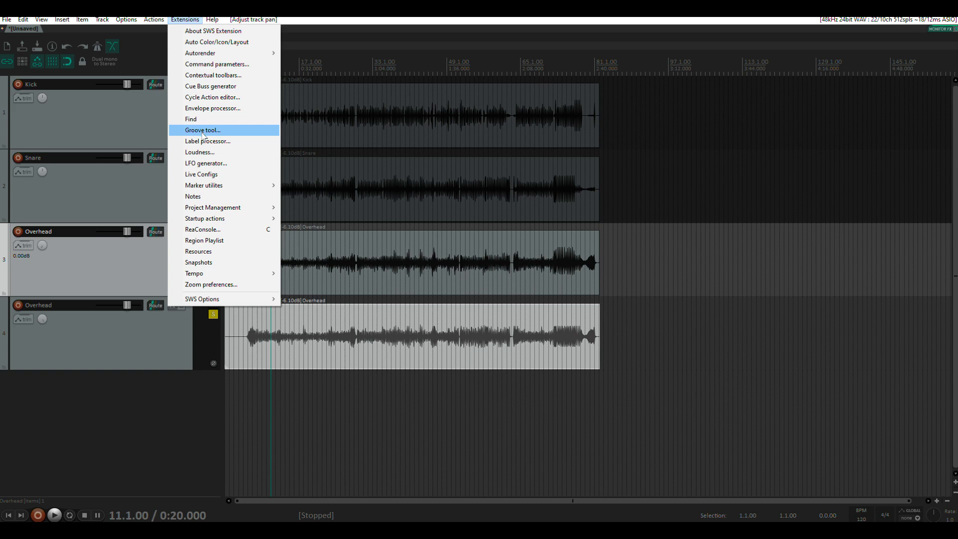
pyautogui.click(202, 230)
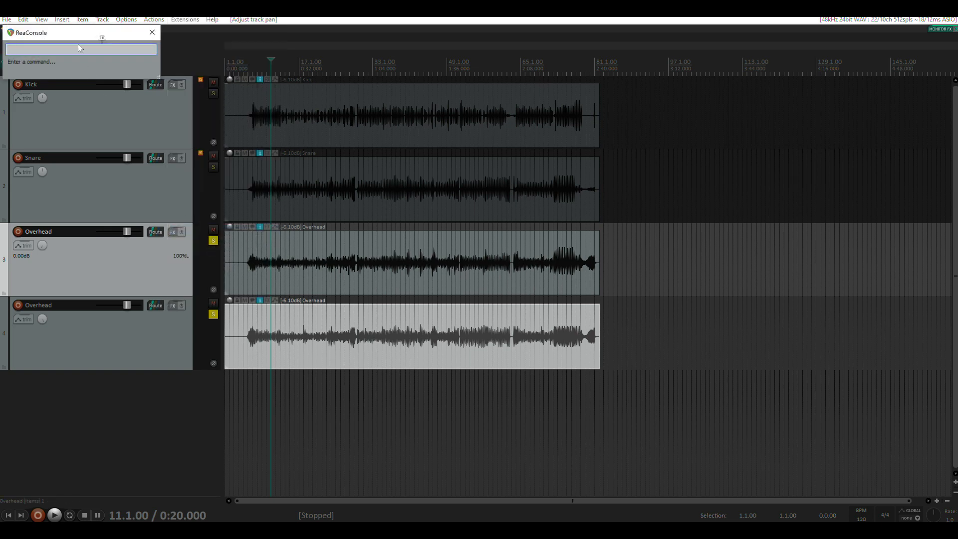
pyautogui.moveTo(76, 38); pyautogui.dragTo(383, 142)
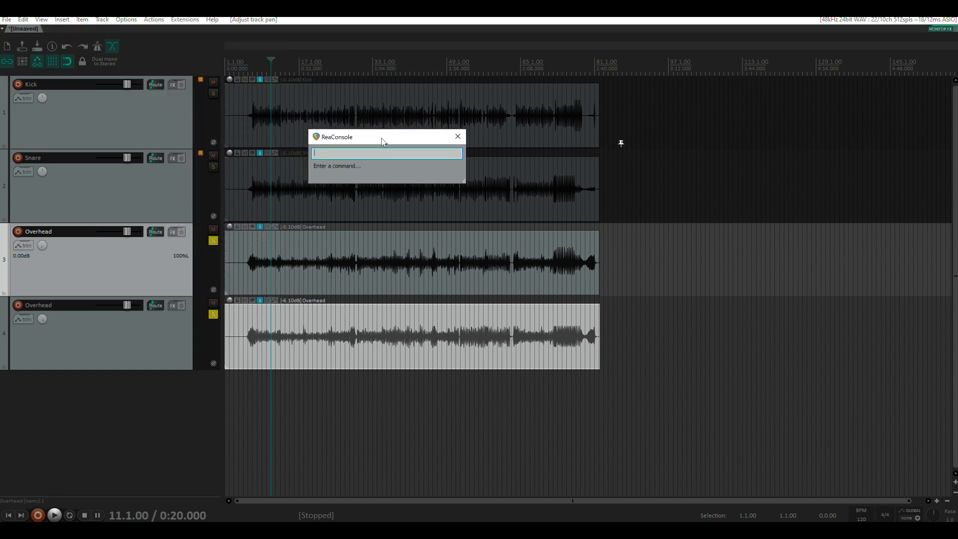
pyautogui.write('z .L')
pyautogui.press('Return')
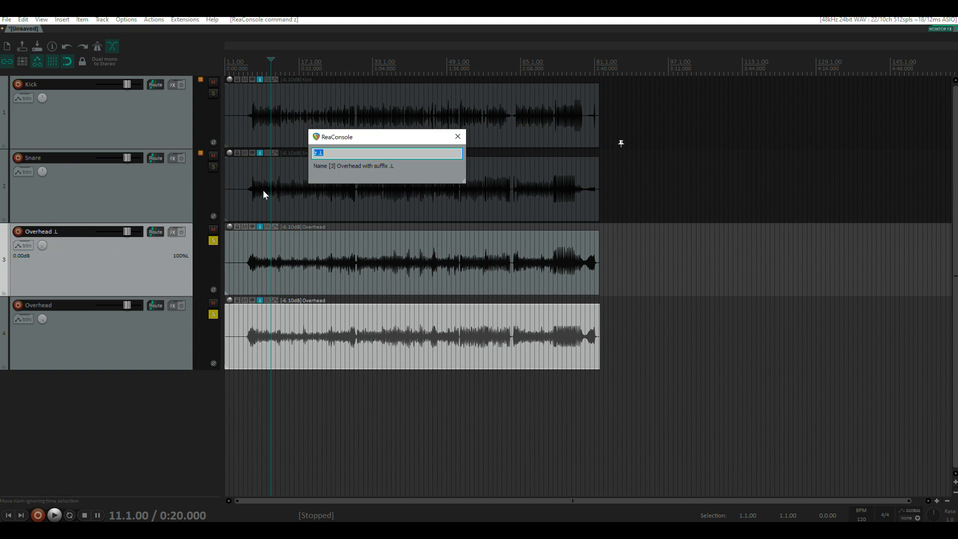
# Add the suffix .R to the right-panned Overhead track's name with the ReaConsole command "z .R".
pyautogui.click(92, 344)
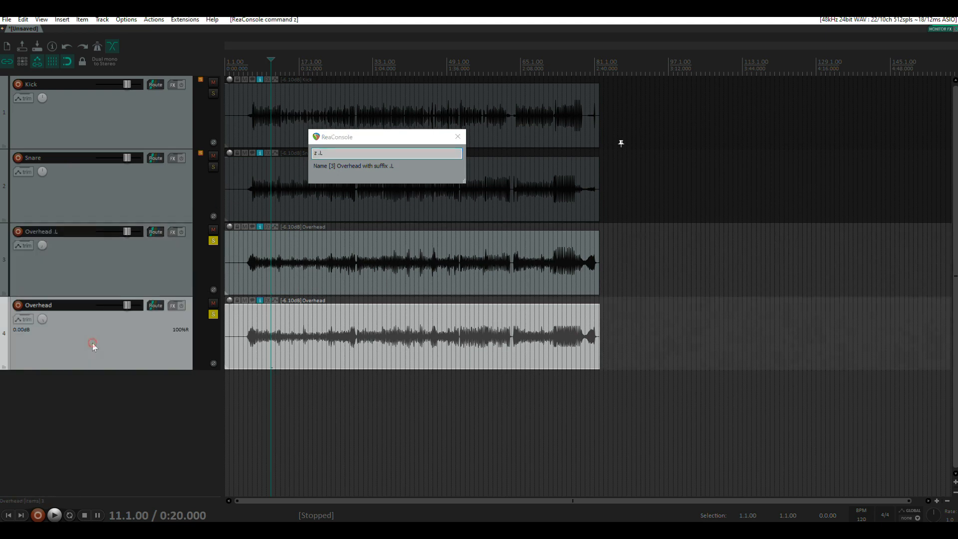
pyautogui.click(322, 154)
pyautogui.press('BackSpace')
pyautogui.write('R')
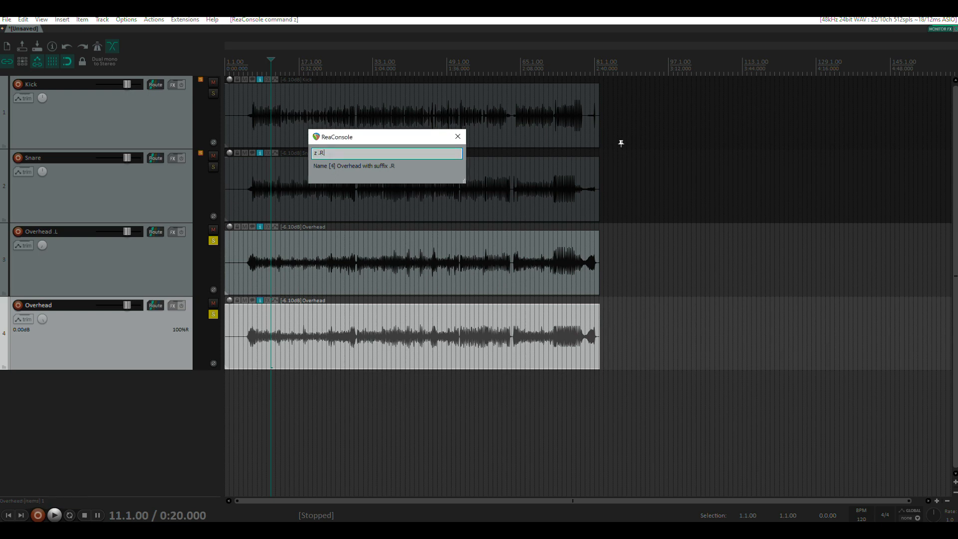
pyautogui.press('Return')
# Label both Overhead items with their track names using the Label processor argument /T, and close ReaConsole.
pyautogui.click(288, 264)
pyautogui.keyDown('ctrl'); pyautogui.click(291, 317); pyautogui.keyUp('ctrl')
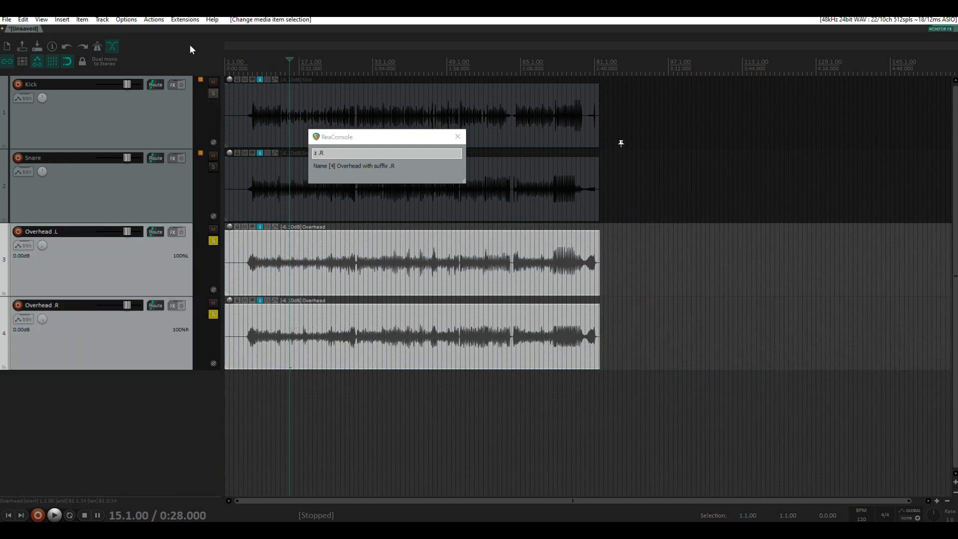
pyautogui.click(185, 19)
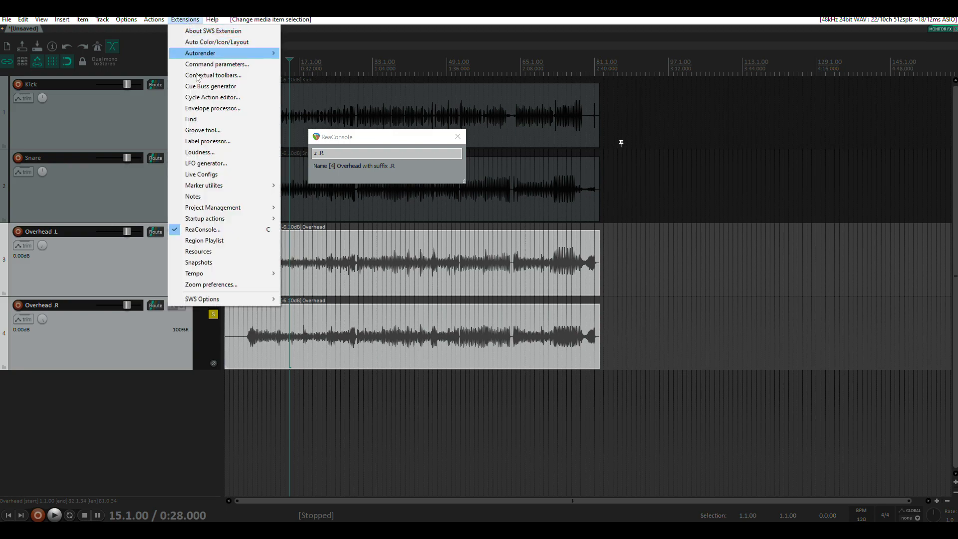
pyautogui.click(205, 142)
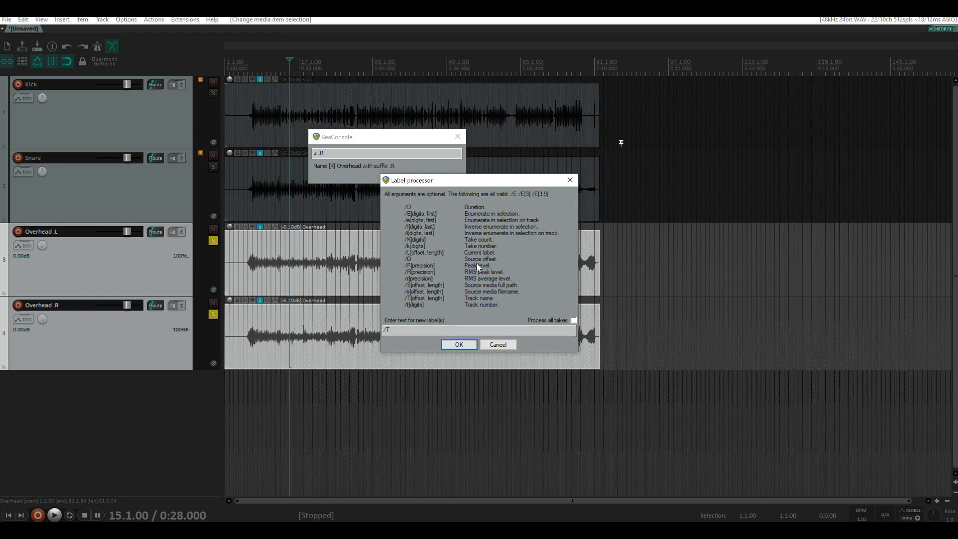
pyautogui.click(392, 331)
pyautogui.doubleClick(384, 330)
pyautogui.click(449, 345)
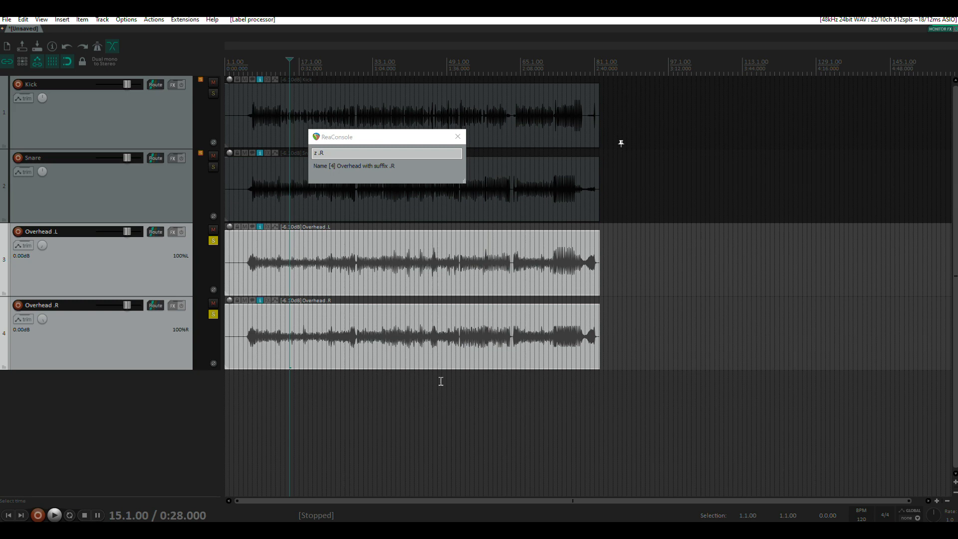
pyautogui.click(457, 137)
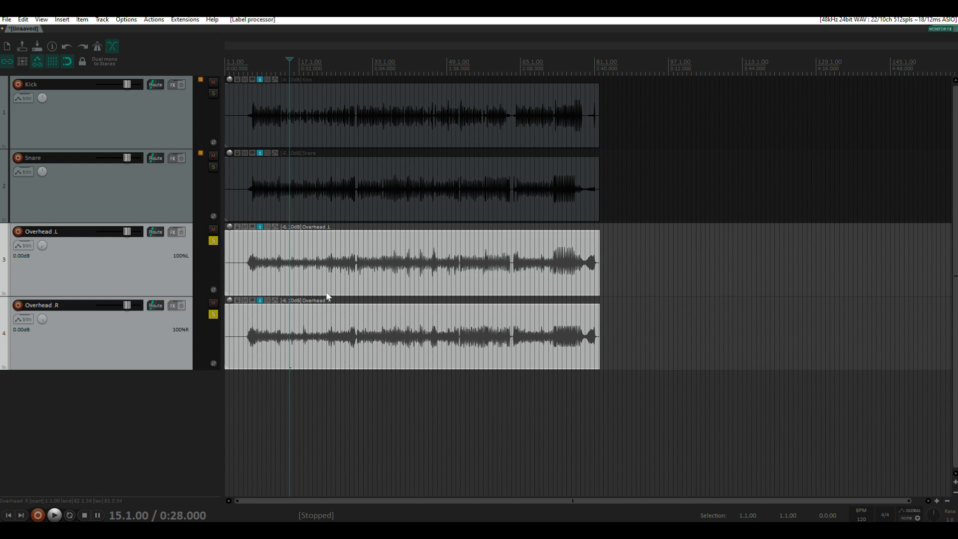
# Undo the labelling, renaming, panning, channel mode changes and track duplication, back to the single stereo Overhead track.
pyautogui.hotkey('ctrl', 'z')
pyautogui.hotkey('ctrl', 'z')
pyautogui.hotkey('ctrl', 'z')
pyautogui.hotkey('ctrl', 'z')
pyautogui.hotkey('ctrl', 'z')
pyautogui.hotkey('ctrl', 'z')
pyautogui.hotkey('ctrl', 'z')
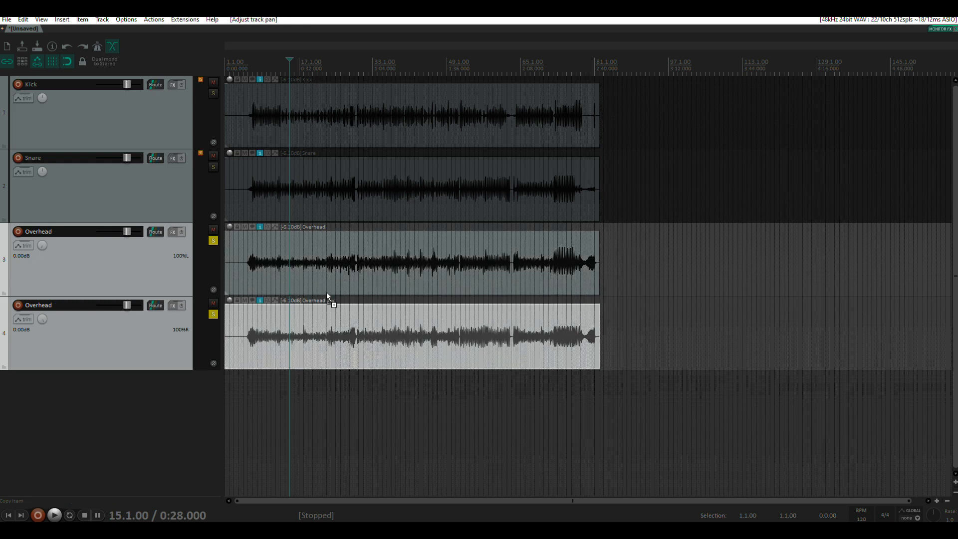
pyautogui.hotkey('ctrl', 'z')
pyautogui.hotkey('ctrl', 'z')
pyautogui.hotkey('ctrl', 'z')
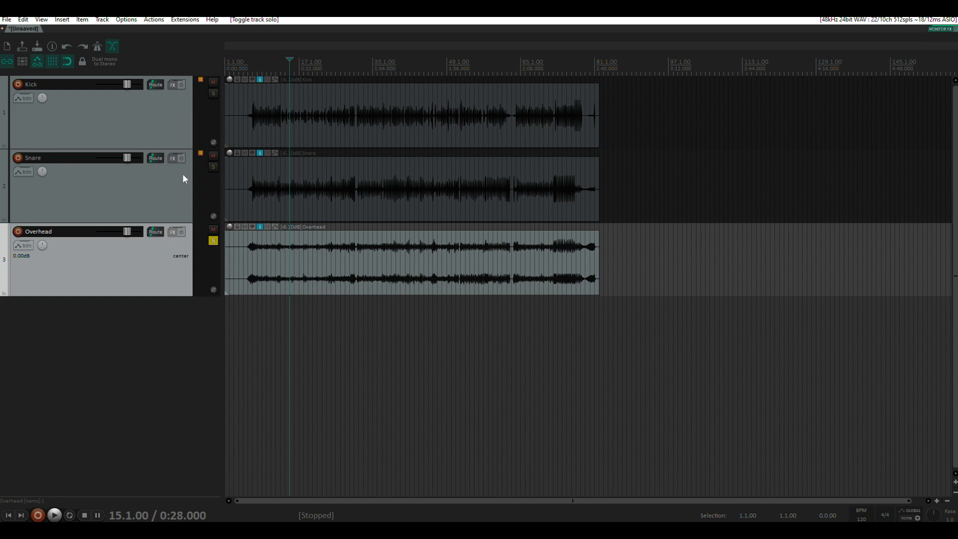
# Import the cycle action file Stereo to Dual Mono.ini from the Reaper Tuto folder into the Cycle Action editor.
pyautogui.click(187, 20)
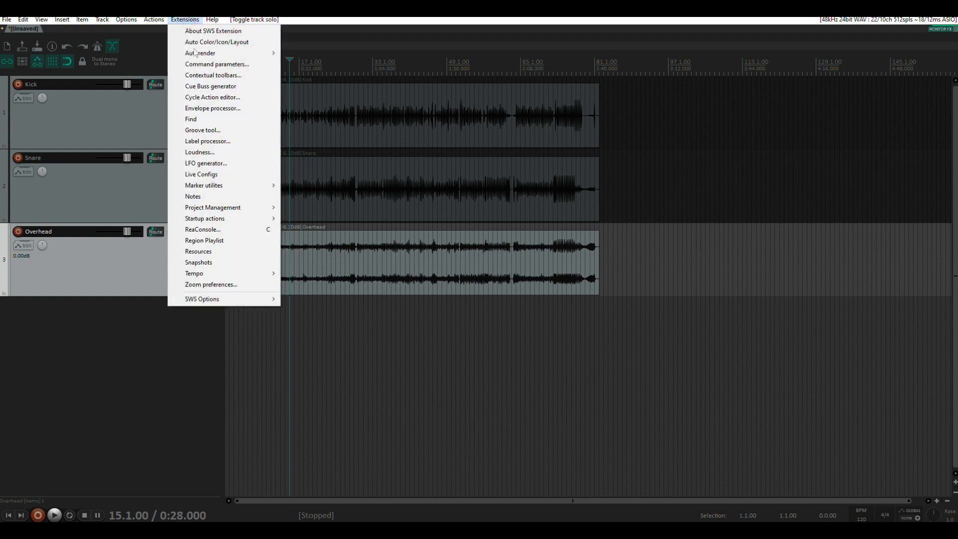
pyautogui.click(202, 96)
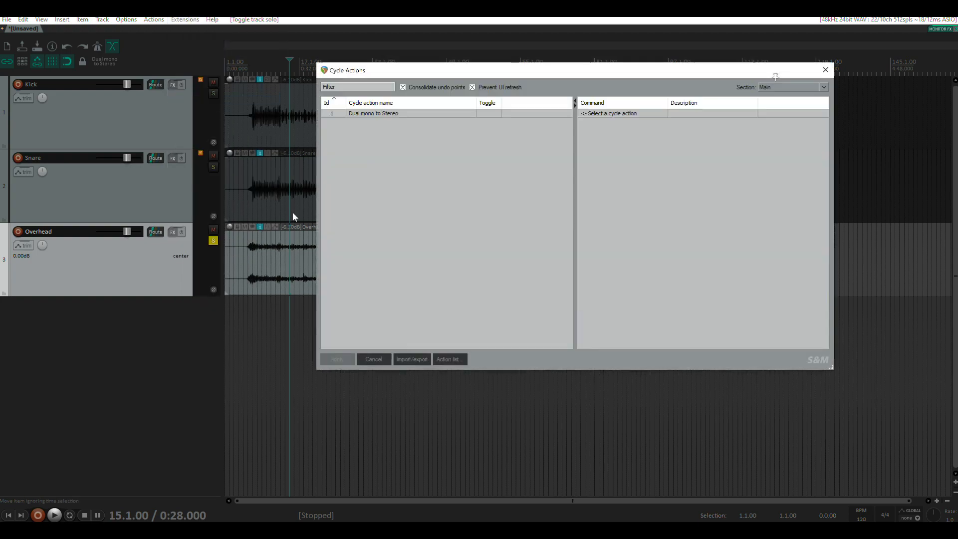
pyautogui.click(421, 360)
pyautogui.click(434, 384)
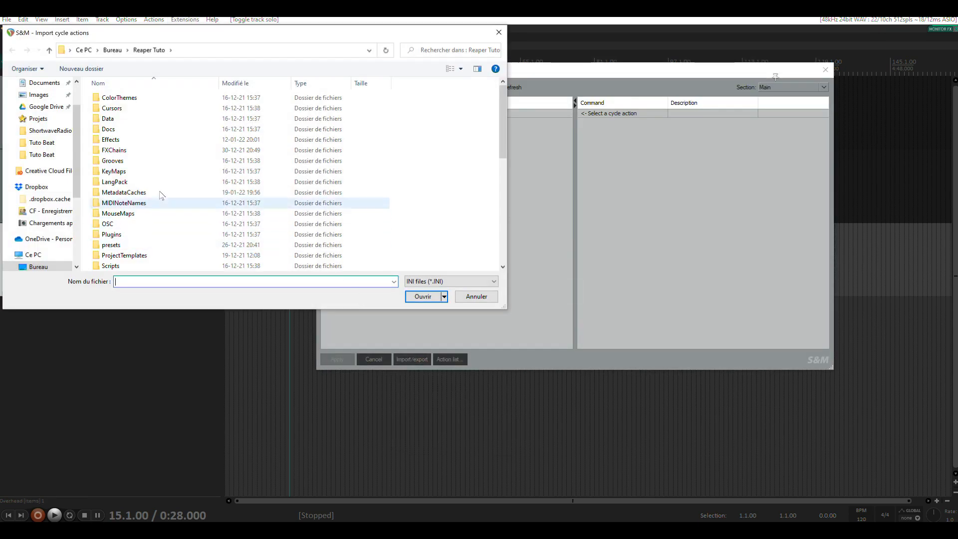
pyautogui.scroll(-8, 161, 194)
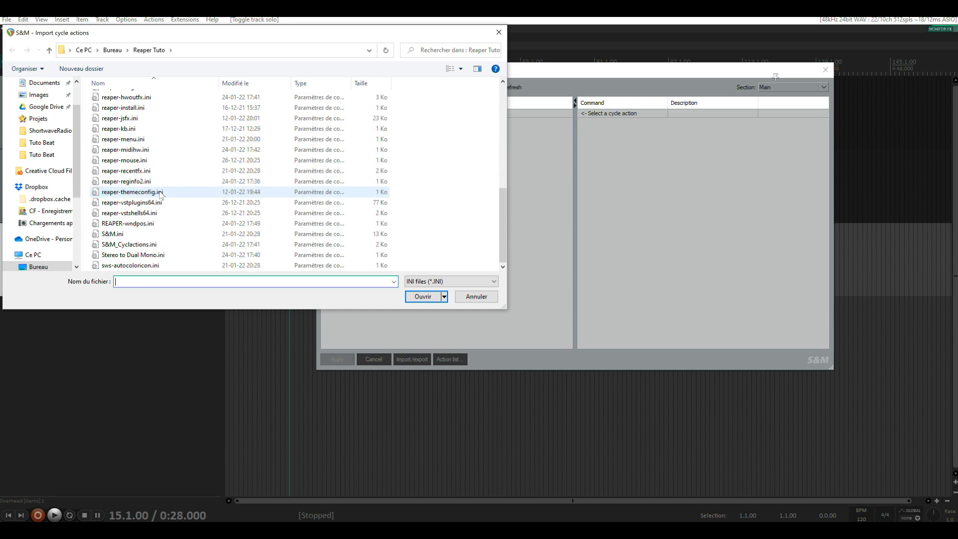
pyautogui.scroll(2, 161, 194)
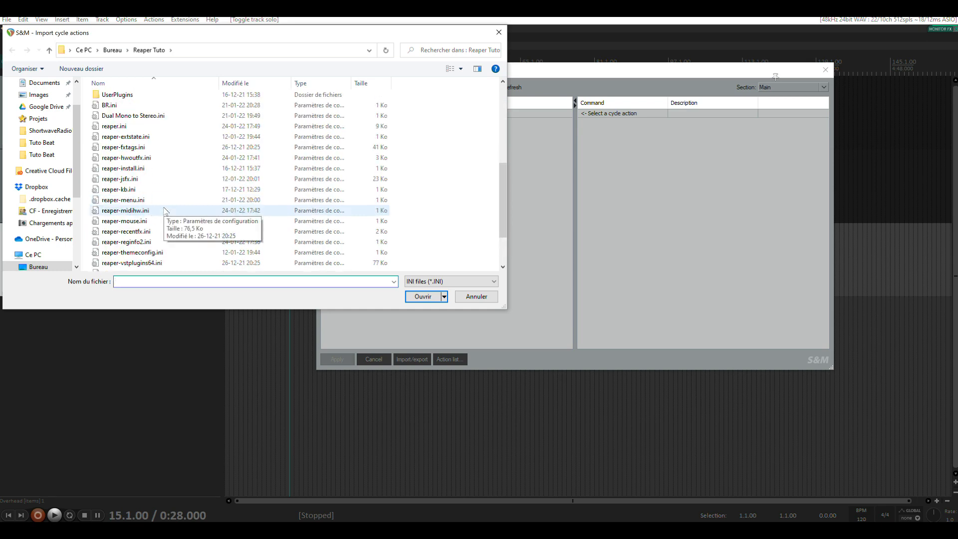
pyautogui.scroll(-2, 144, 165)
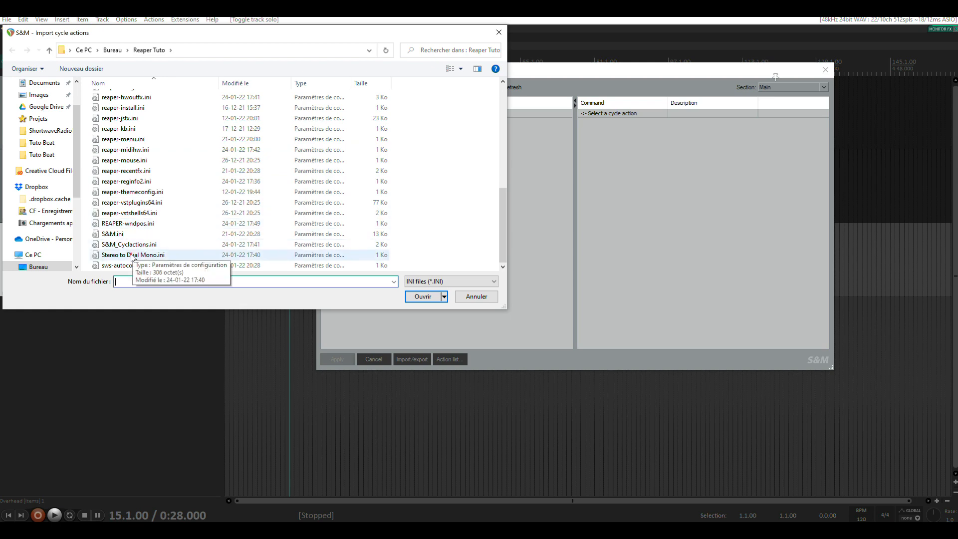
pyautogui.click(176, 258)
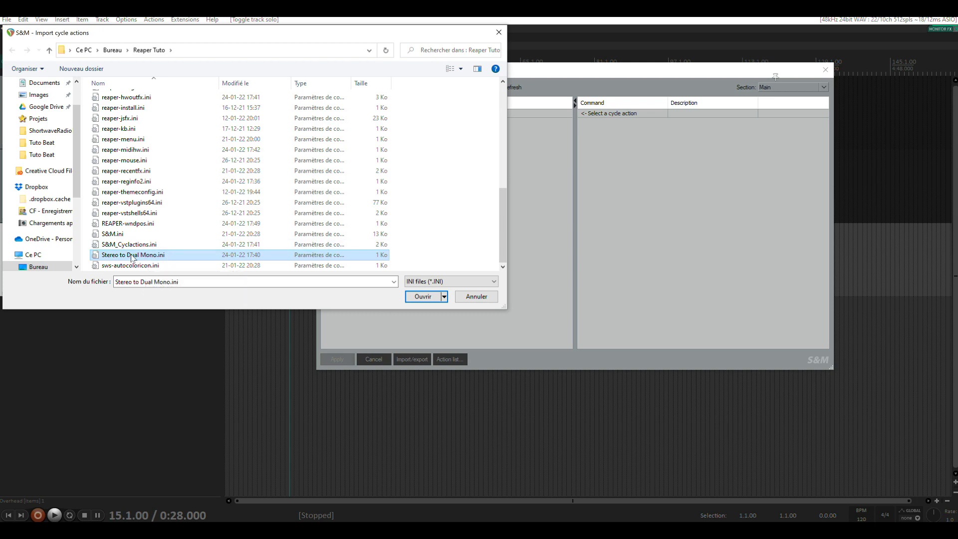
pyautogui.click(423, 296)
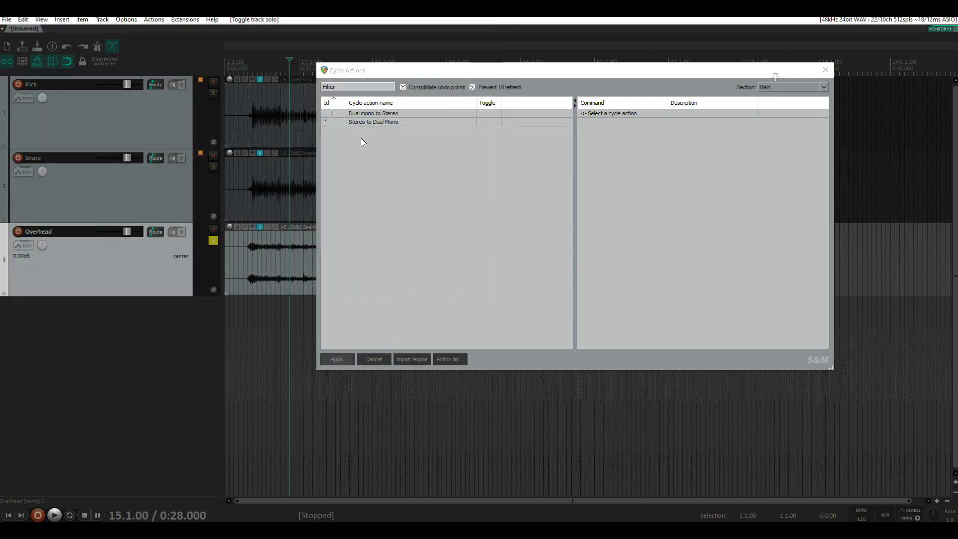
# Review the commands of the imported Stereo to Dual Mono cycle action, apply the import and close the editor.
pyautogui.click(379, 122)
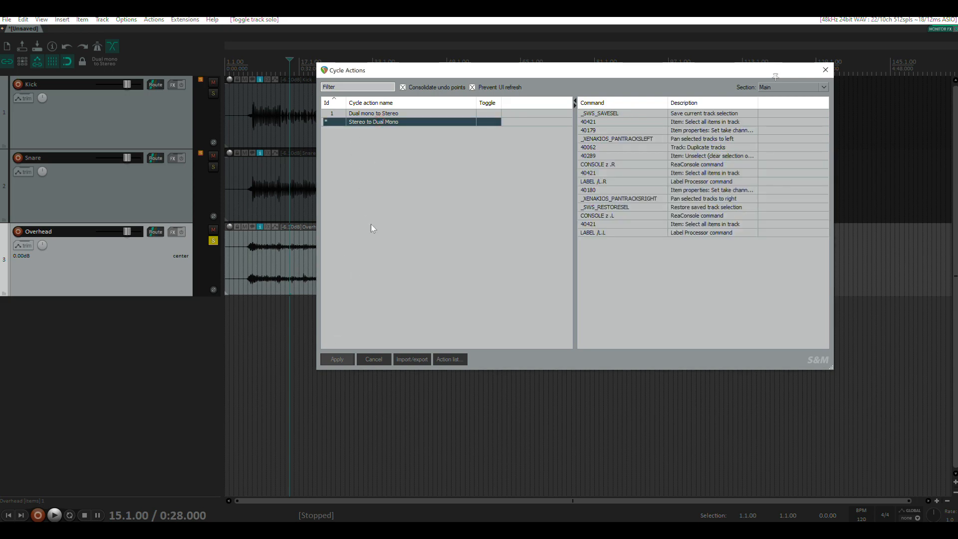
pyautogui.click(338, 361)
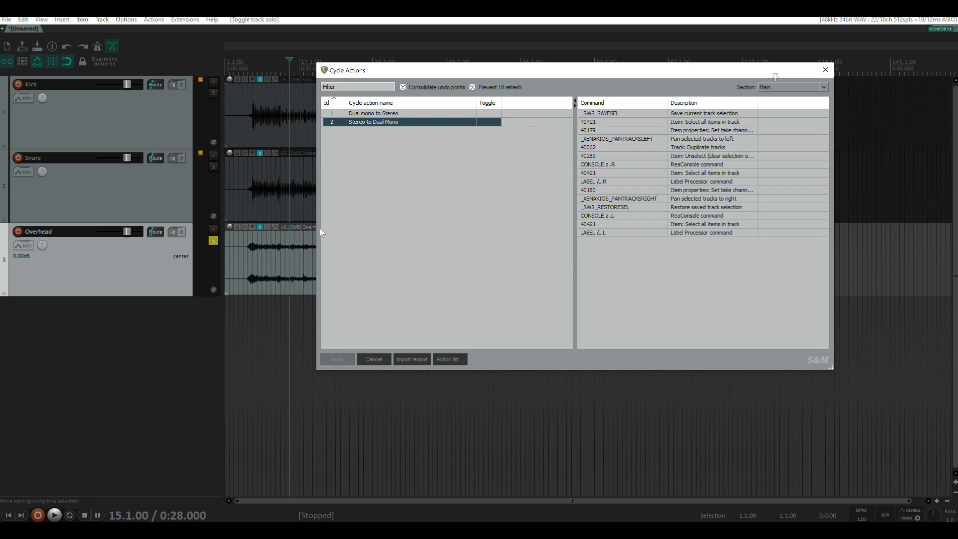
pyautogui.click(825, 73)
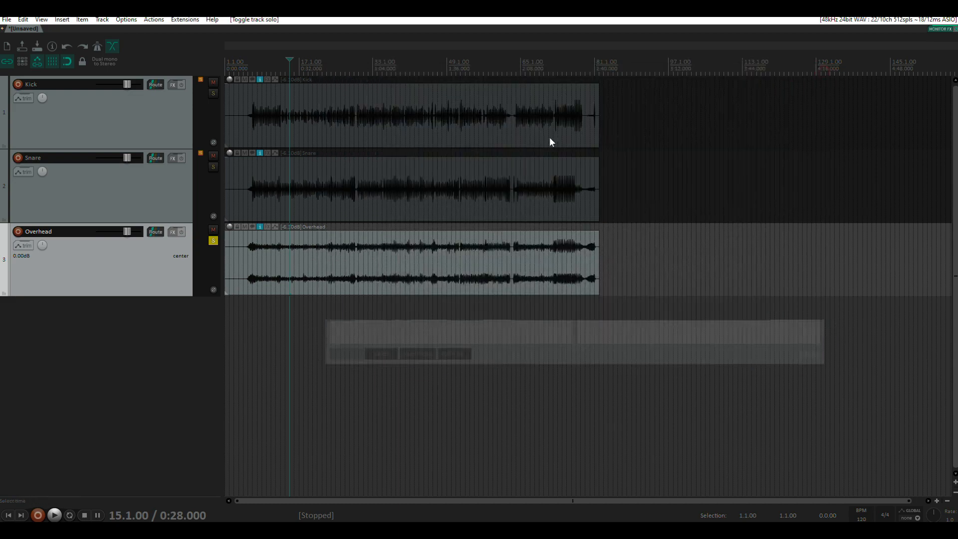
# Filter the action list by "stereo to" and add the Stereo to Dual Mono action to the main toolbar.
pyautogui.click(154, 19)
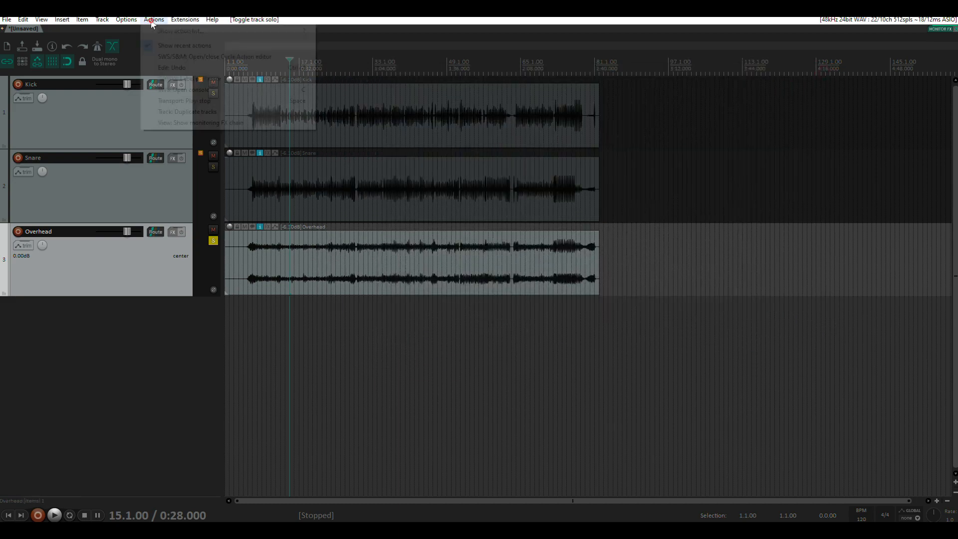
pyautogui.click(166, 31)
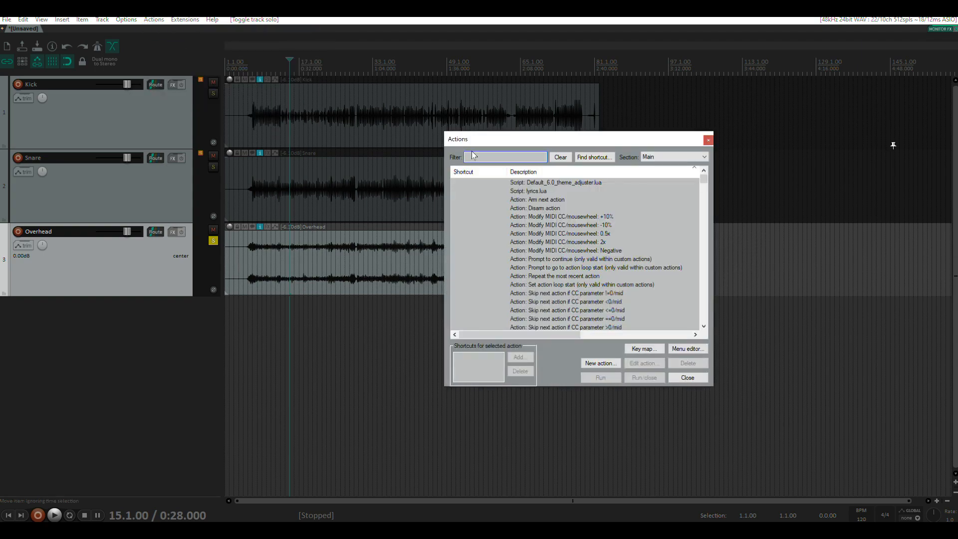
pyautogui.write('stereo to')
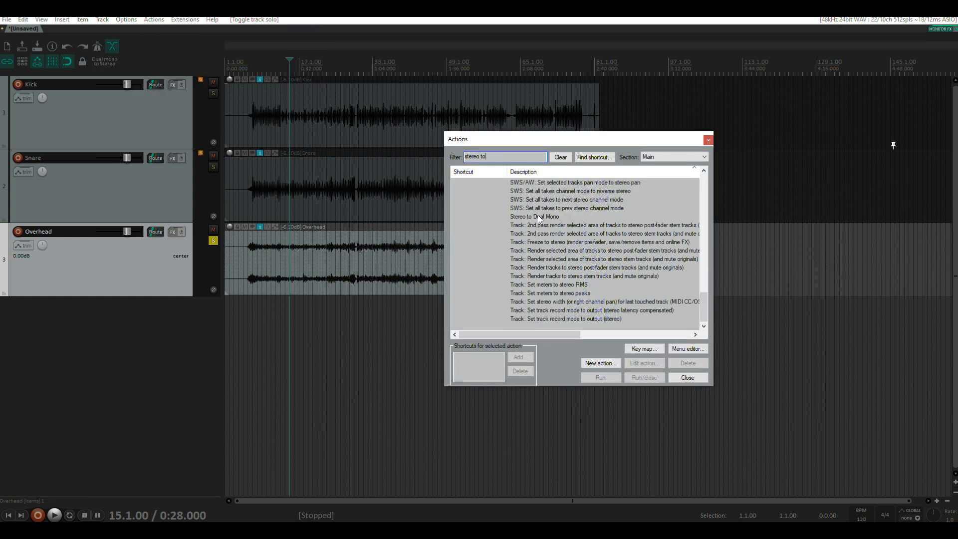
pyautogui.click(538, 218)
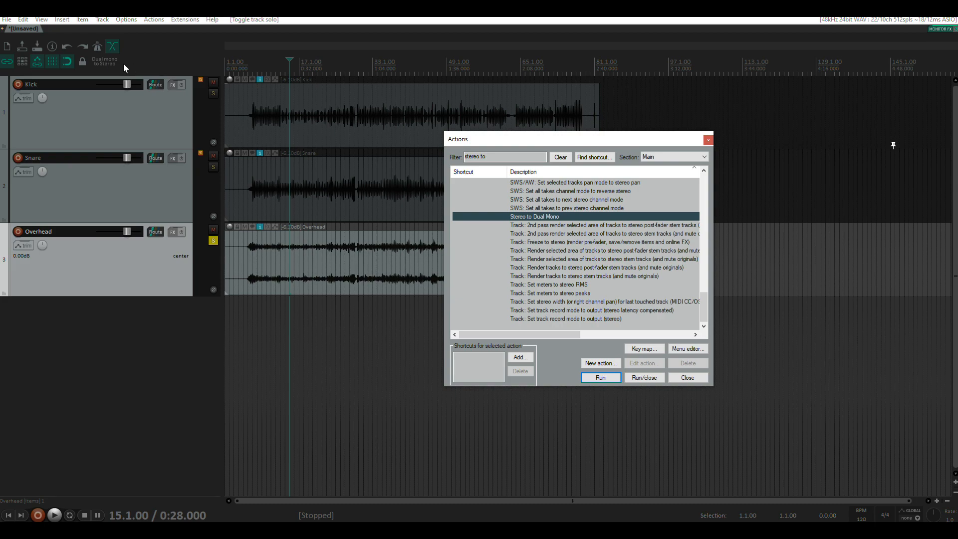
pyautogui.rightClick(156, 69)
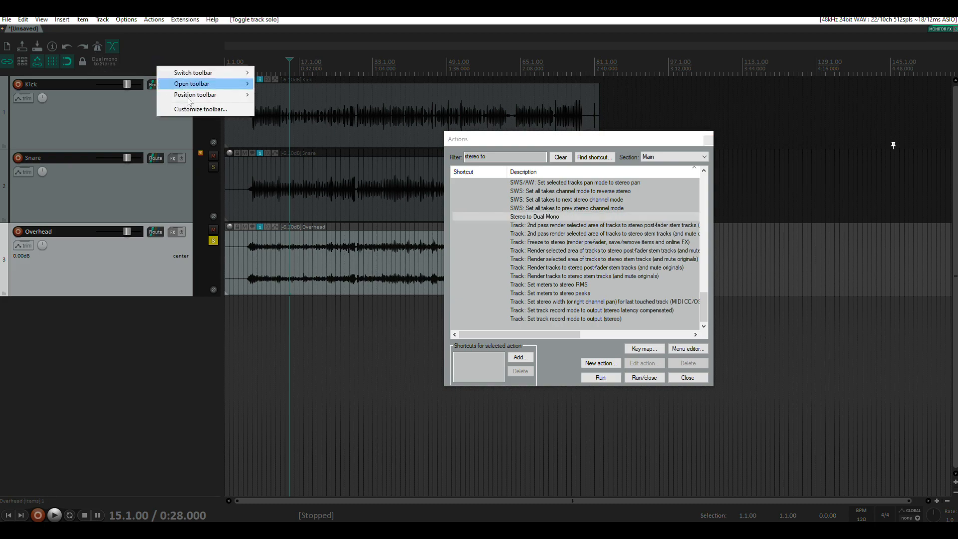
pyautogui.click(199, 109)
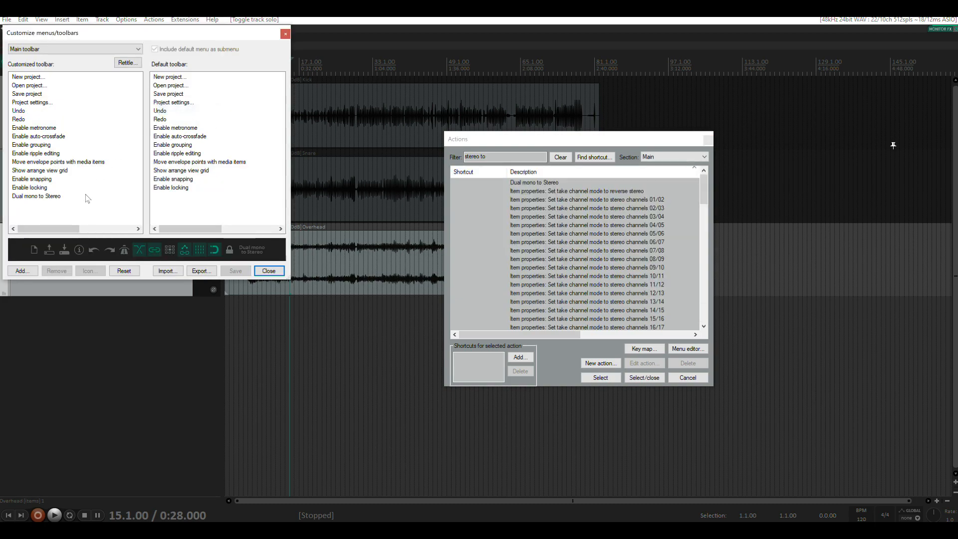
pyautogui.click(20, 271)
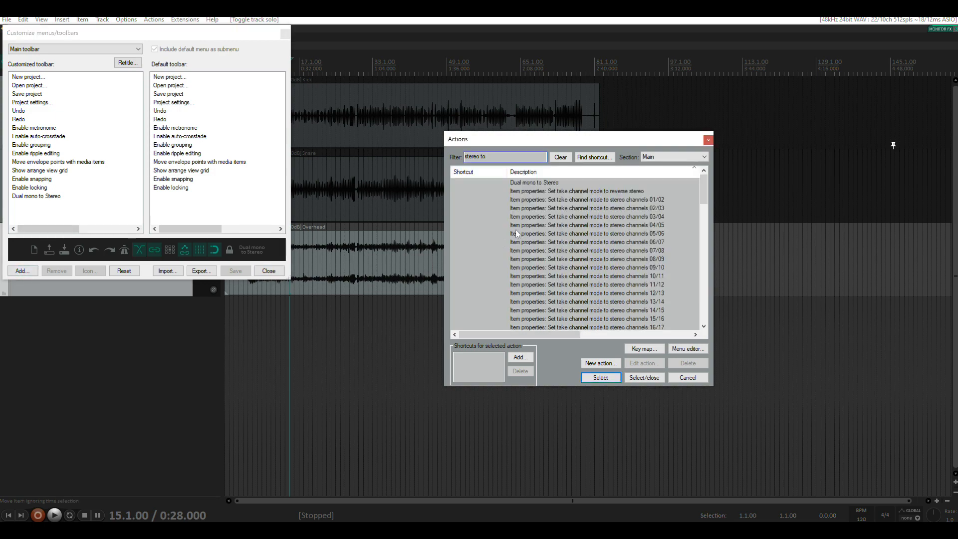
pyautogui.scroll(-17, 529, 269)
pyautogui.scroll(-5, 533, 292)
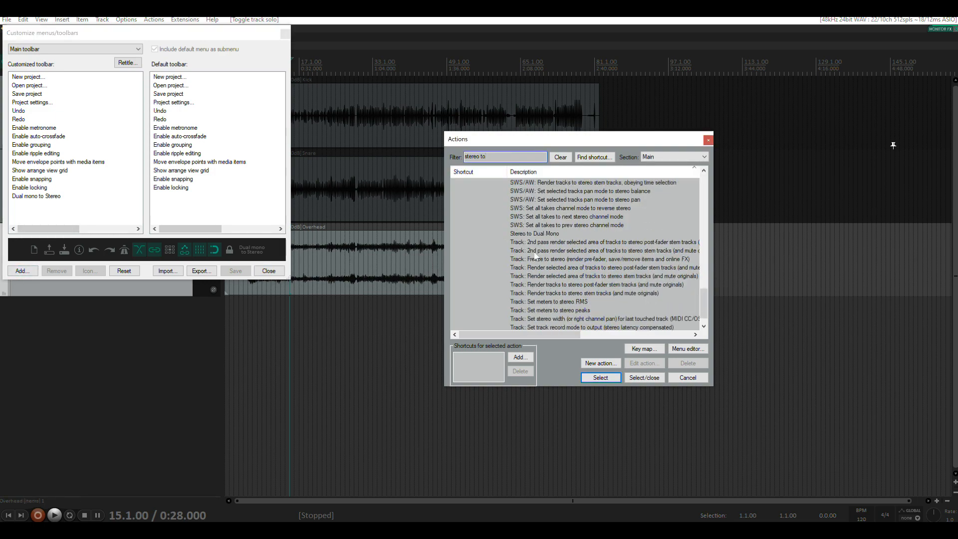
pyautogui.click(530, 235)
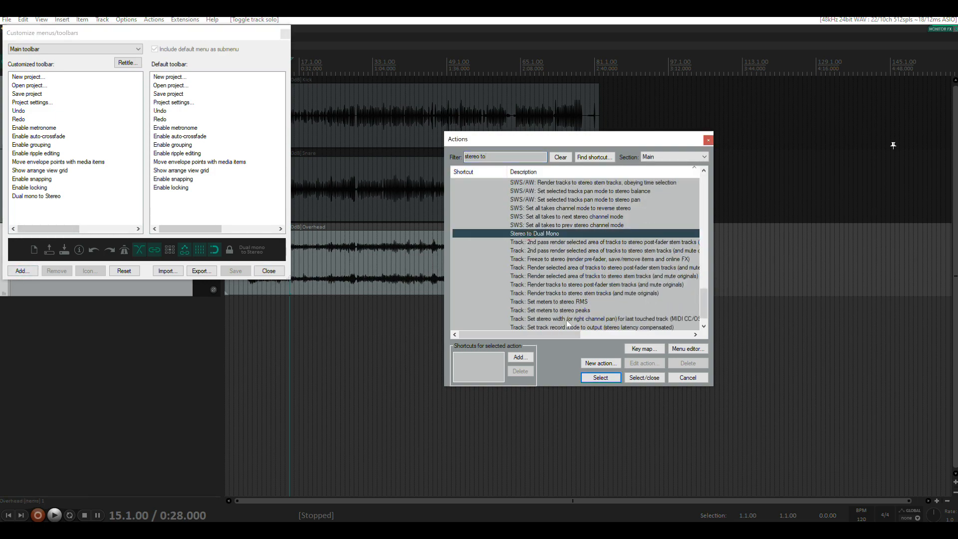
pyautogui.click(600, 379)
# Give the toolbar's Stereo to Dual Mono entry a double-width text icon, save the toolbar and close the customization and action windows.
pyautogui.click(50, 205)
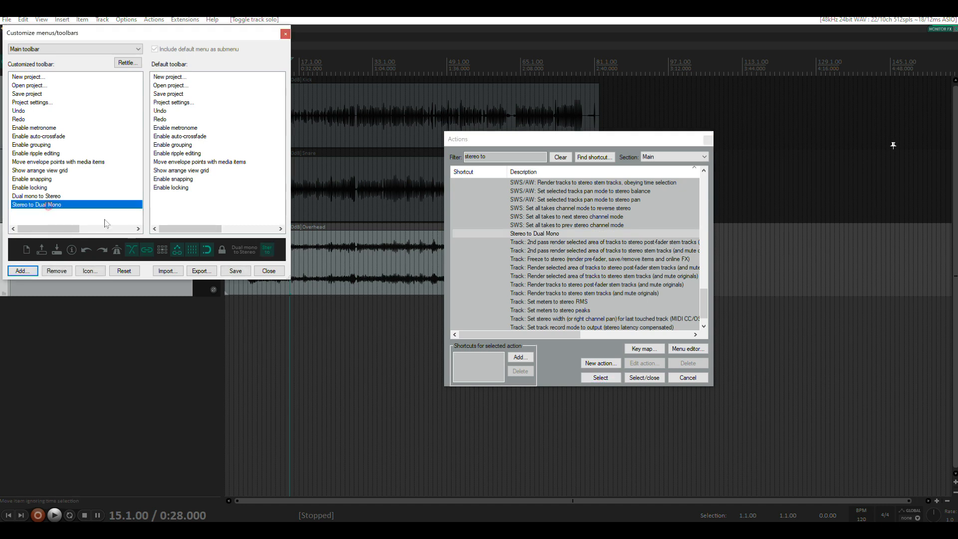
pyautogui.rightClick(52, 205)
pyautogui.click(65, 265)
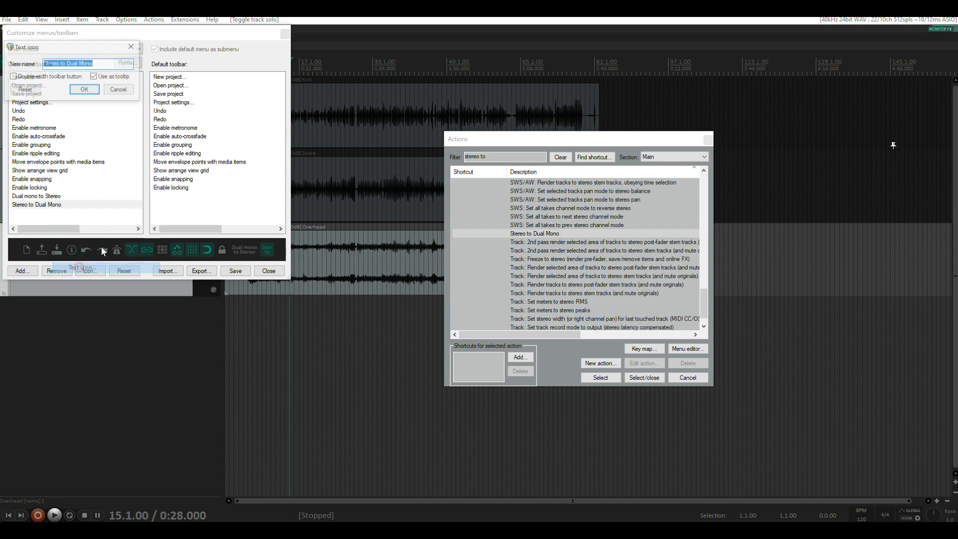
pyautogui.click(13, 77)
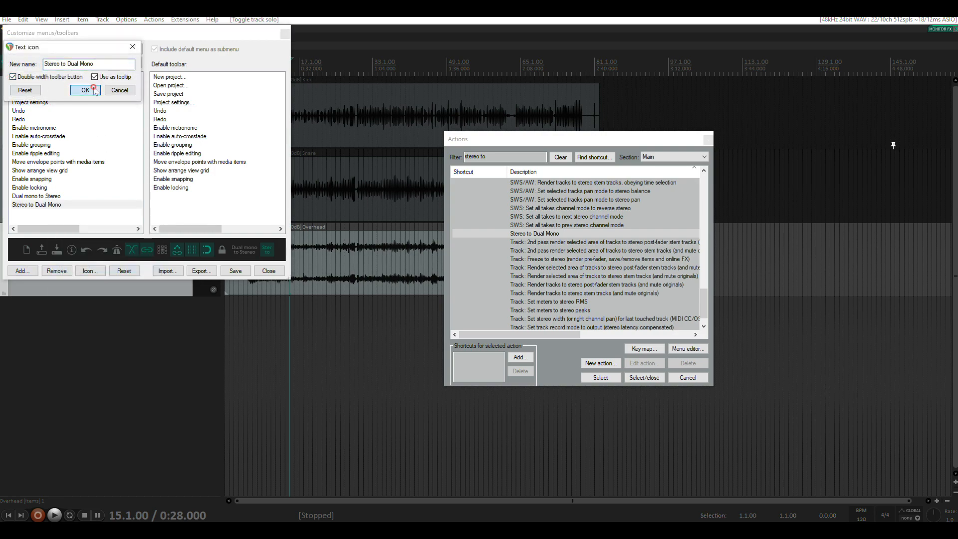
pyautogui.click(85, 90)
pyautogui.click(268, 271)
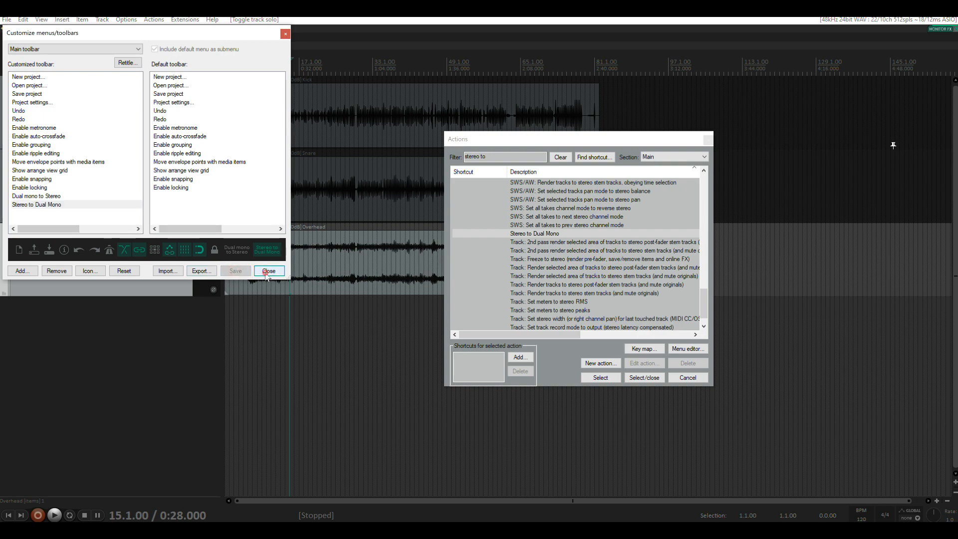
pyautogui.click(708, 140)
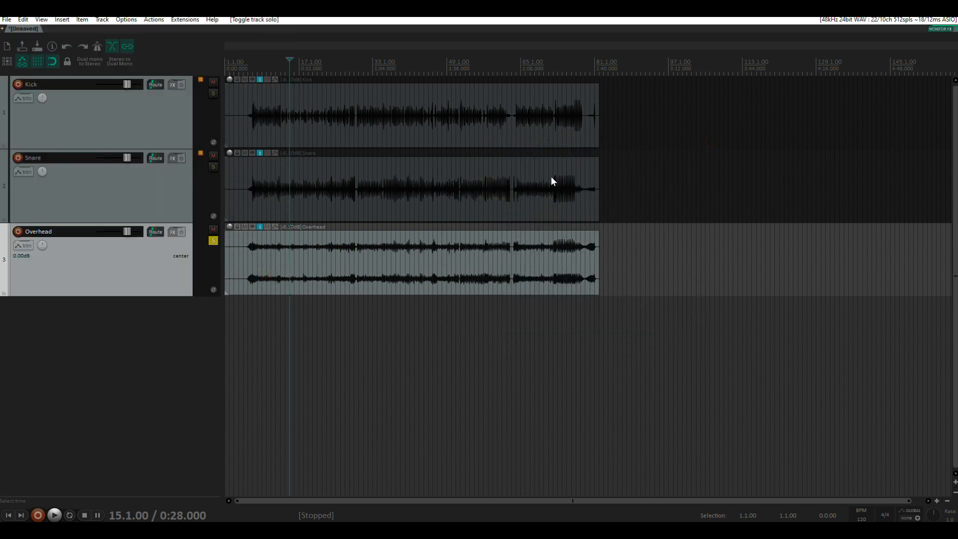
# Select the stereo Overhead item and run Stereo to Dual Mono to split it into left and right tracks.
pyautogui.click(244, 271)
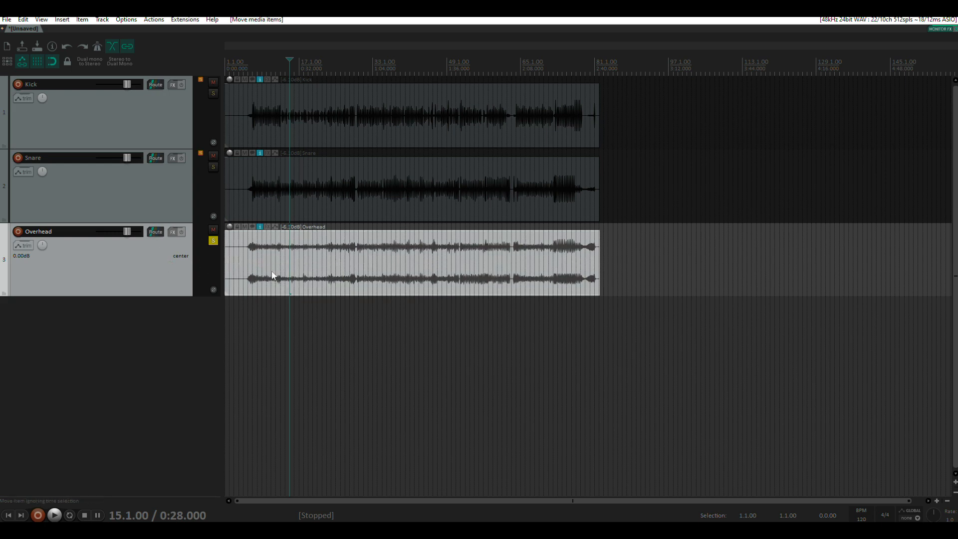
pyautogui.click(119, 67)
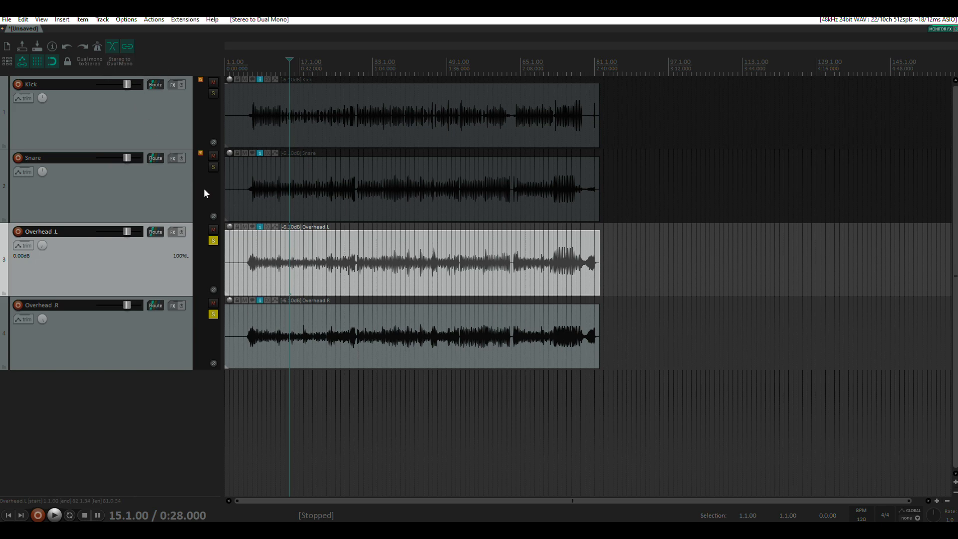